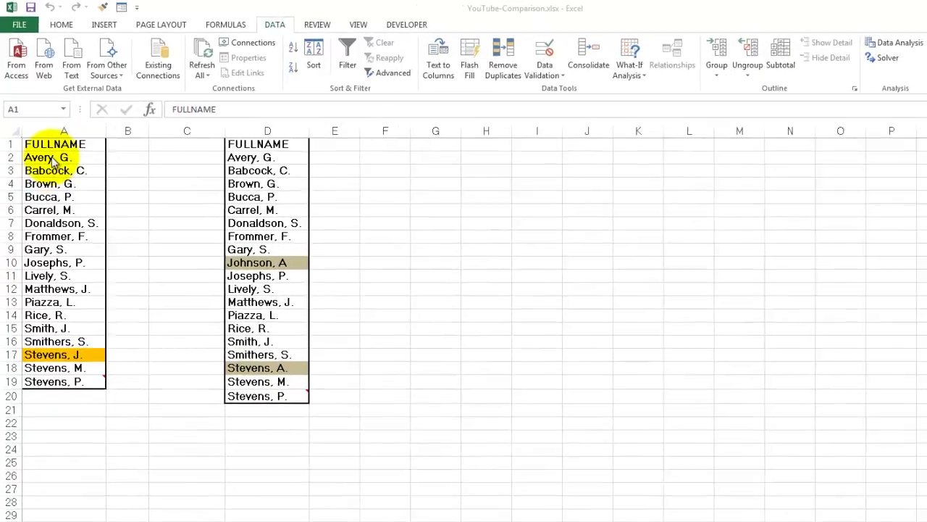
drag(51, 155, 47, 307)
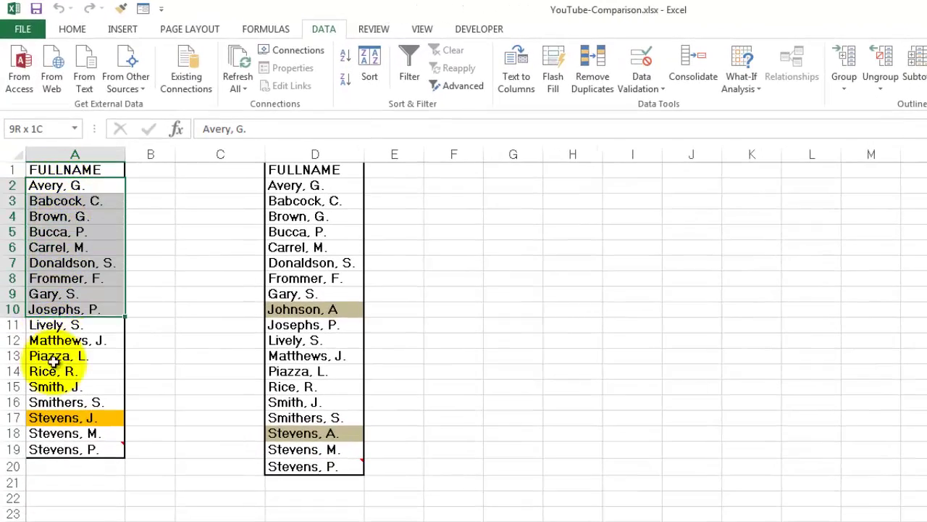
drag(53, 360, 62, 454)
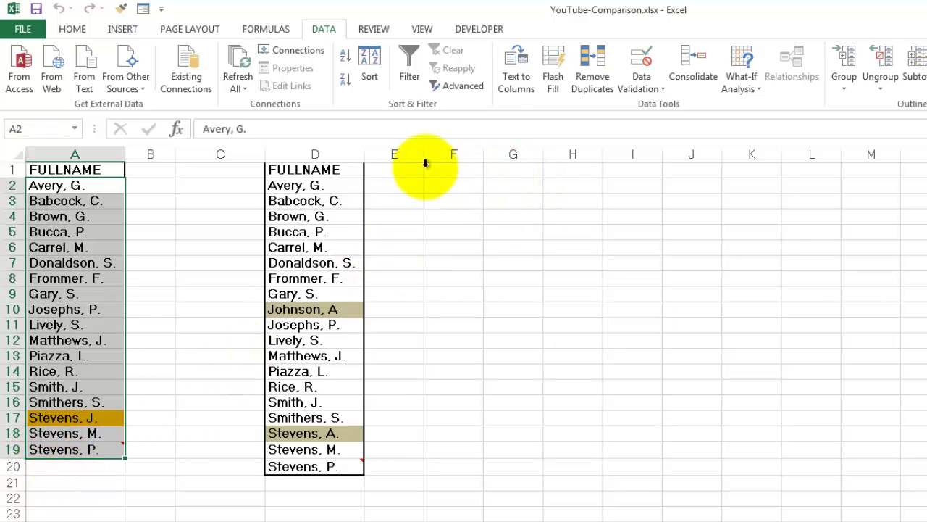
click(74, 29)
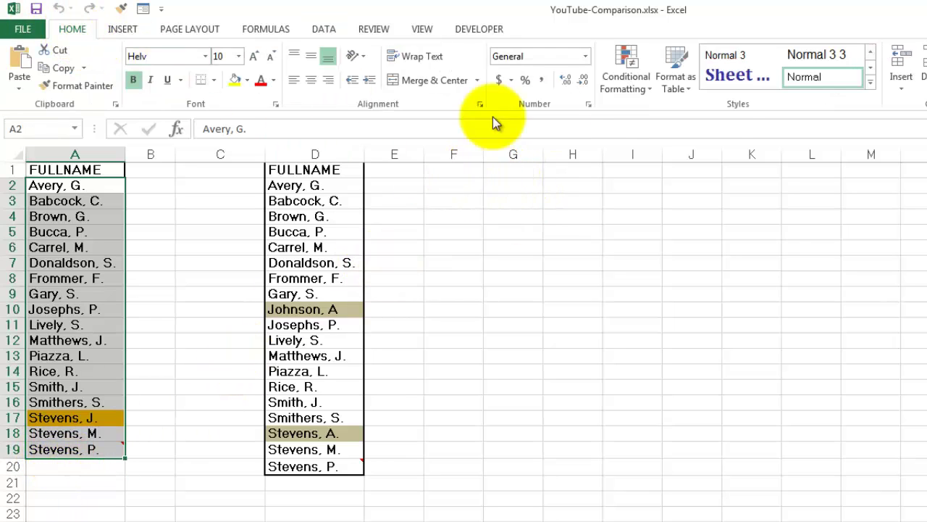
click(619, 86)
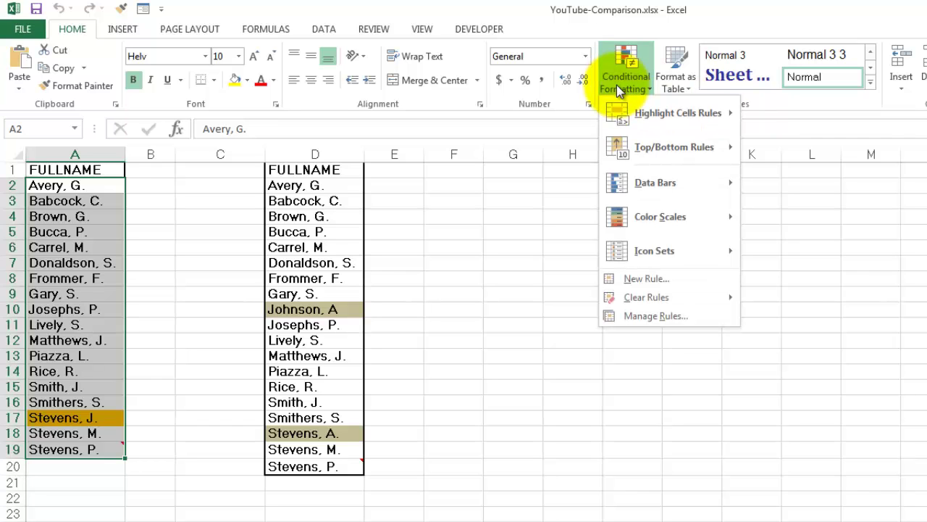
click(648, 280)
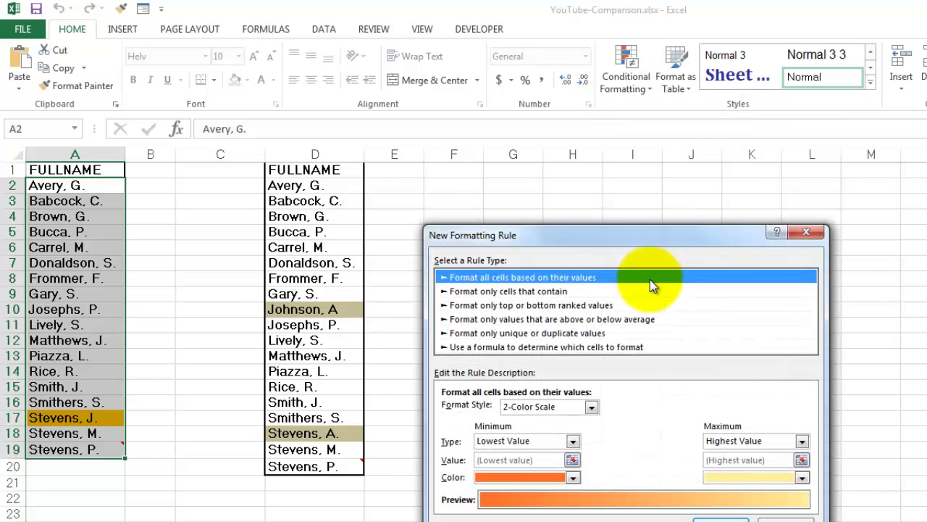
click(491, 347)
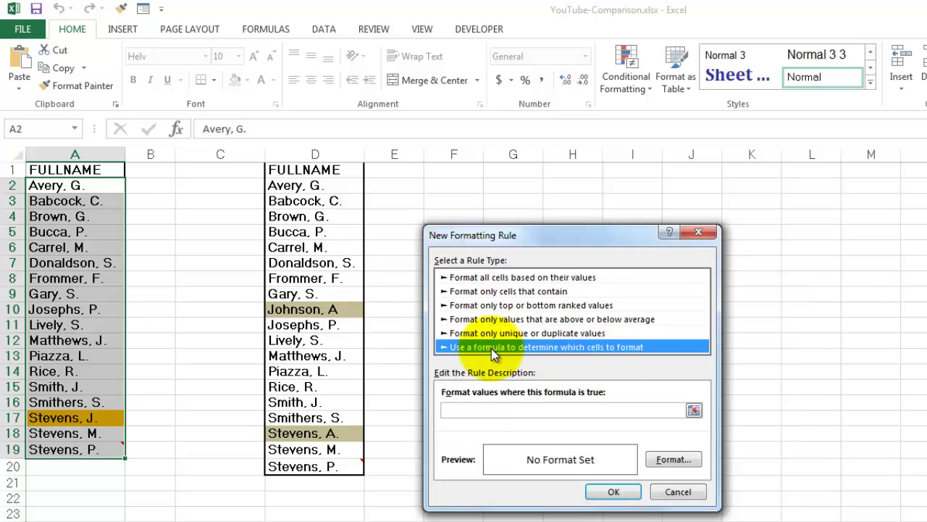
click(473, 410)
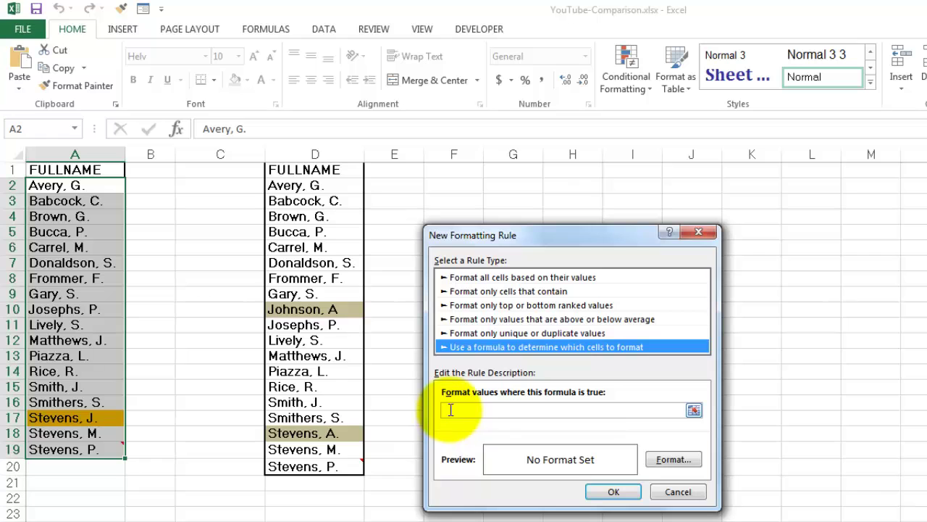
click(673, 460)
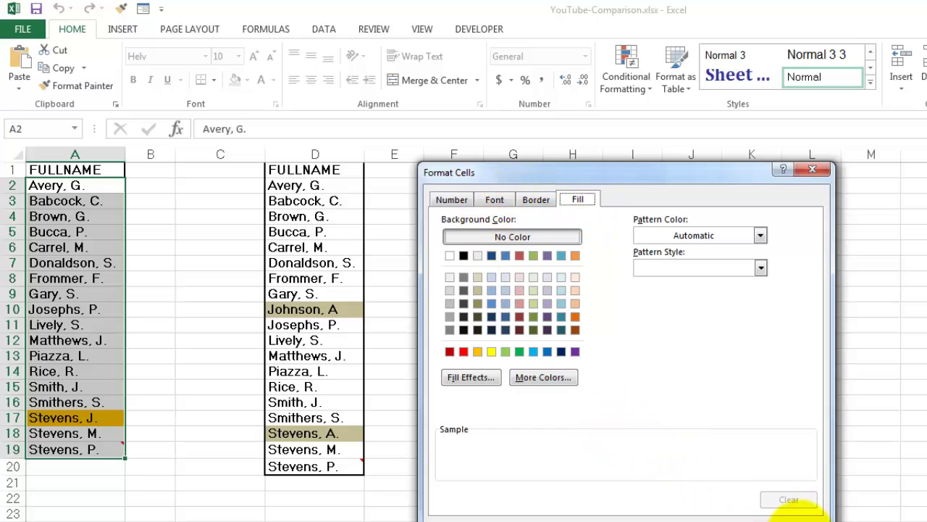
click(794, 515)
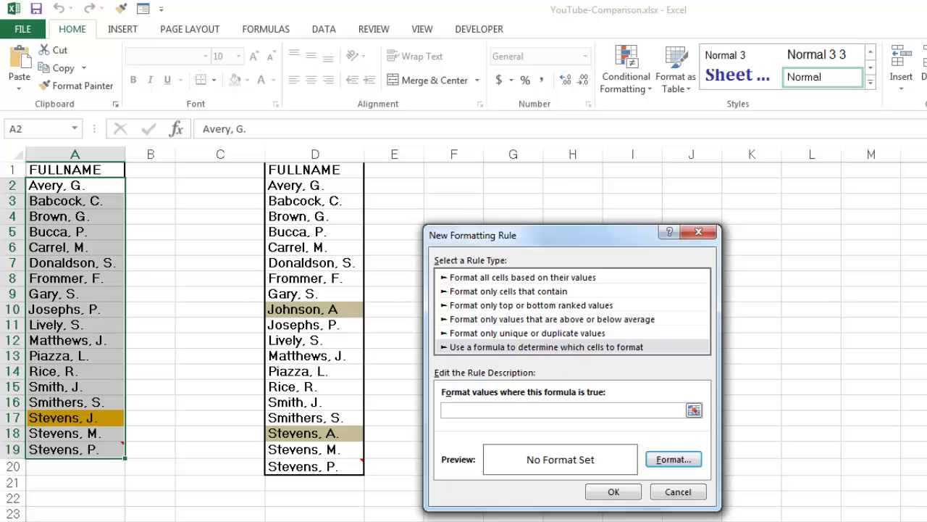
click(680, 491)
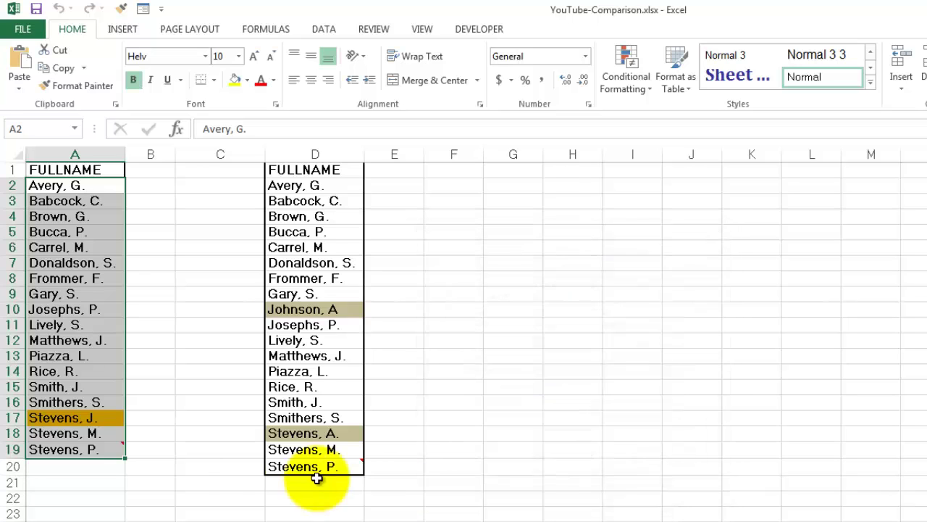
Examine the formula notes attached to the last name of each list, in A19 and D20
click(81, 449)
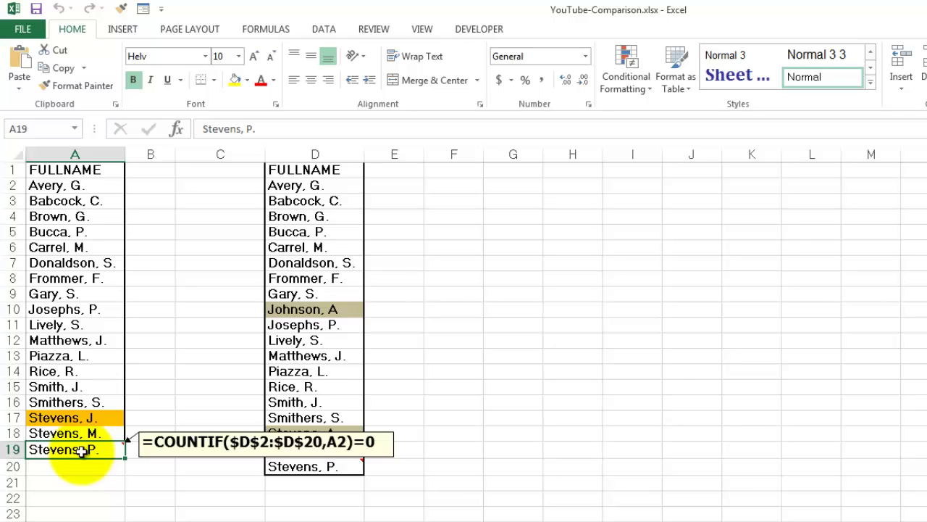
click(45, 186)
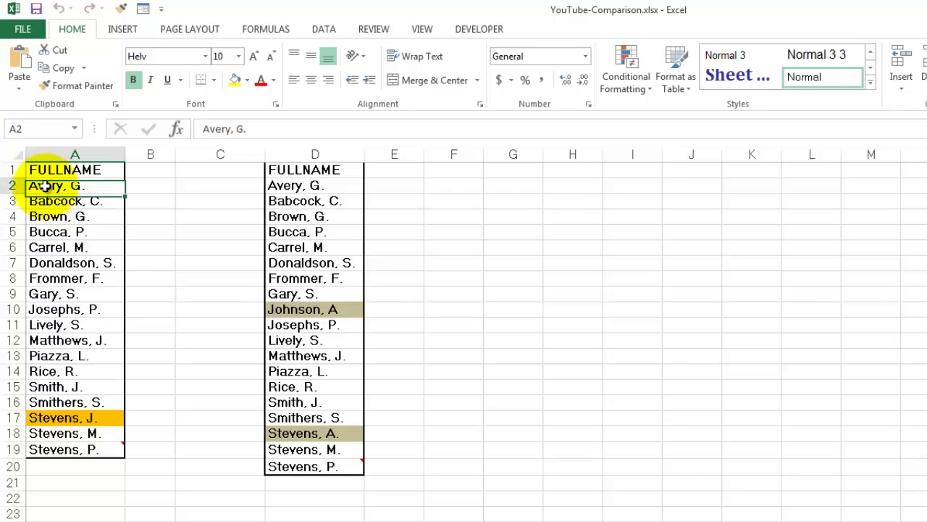
click(56, 201)
click(60, 220)
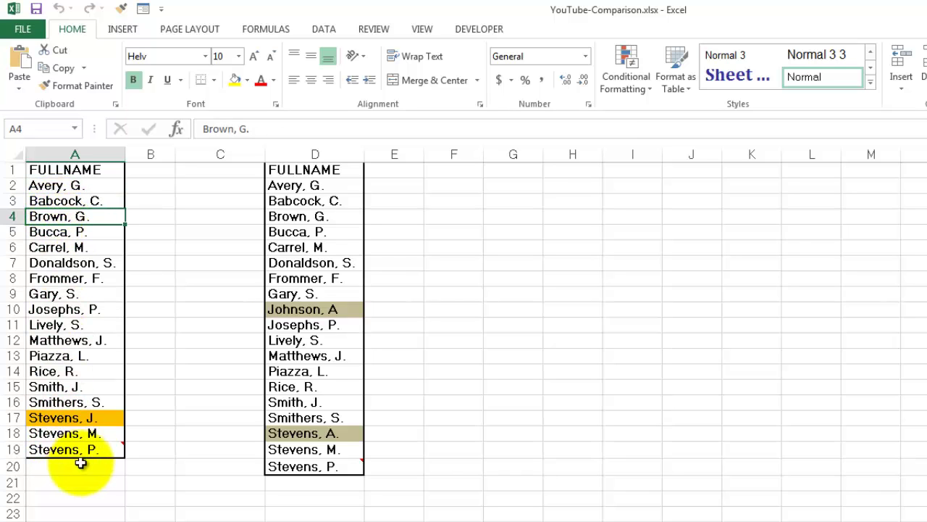
mouse_move(87, 447)
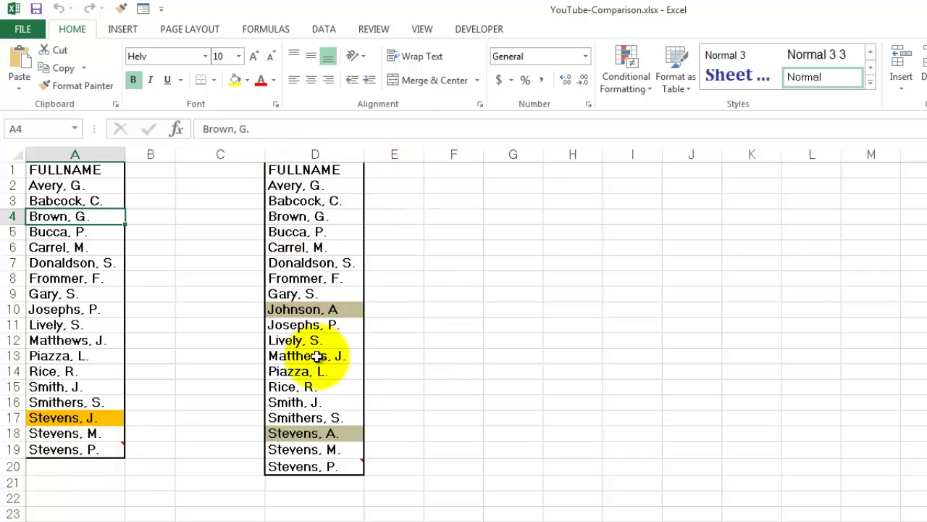
mouse_move(297, 467)
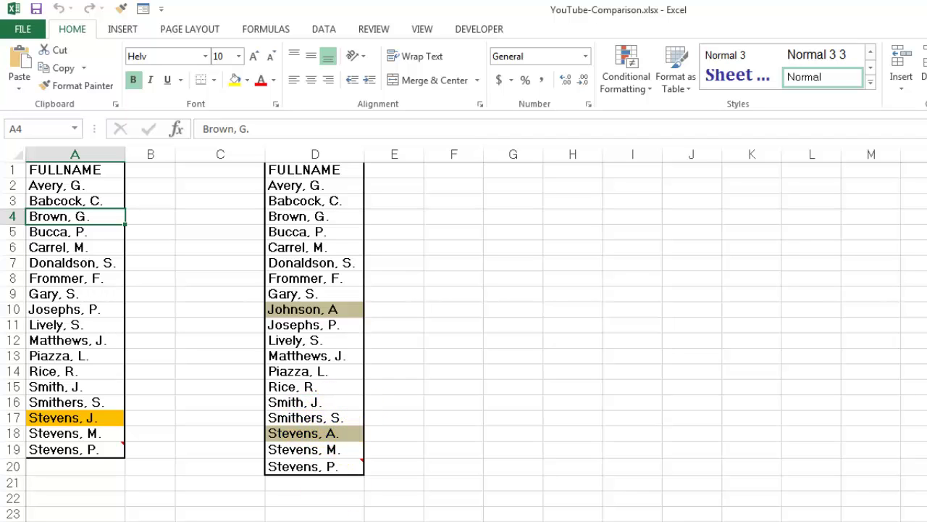
Examine the second table's range G2:J19 and cell J19 on the next sheet, and bring up the sheet after it
key(ctrl+Page_Down)
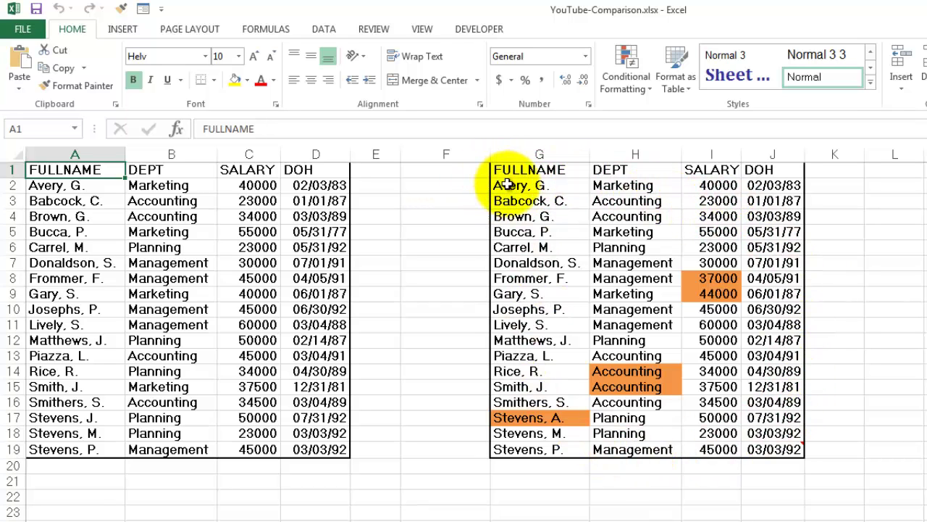
drag(507, 184, 749, 450)
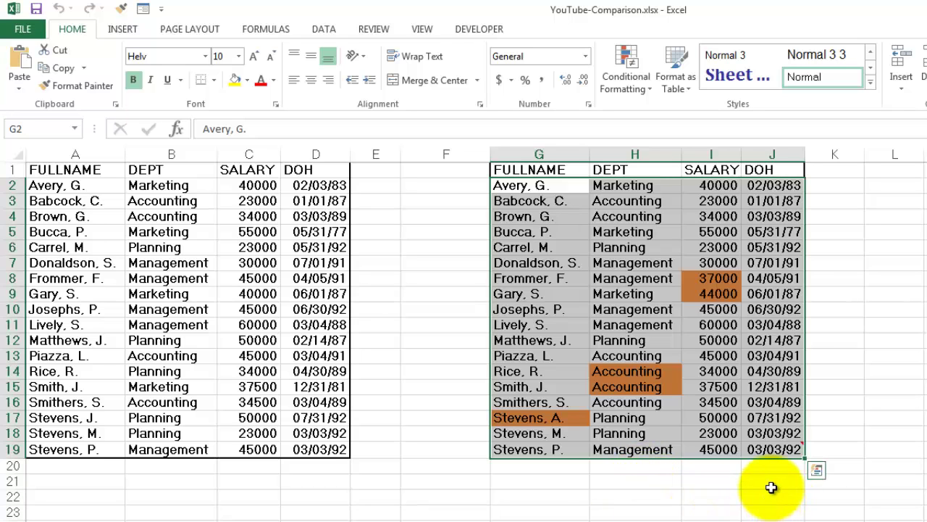
click(759, 450)
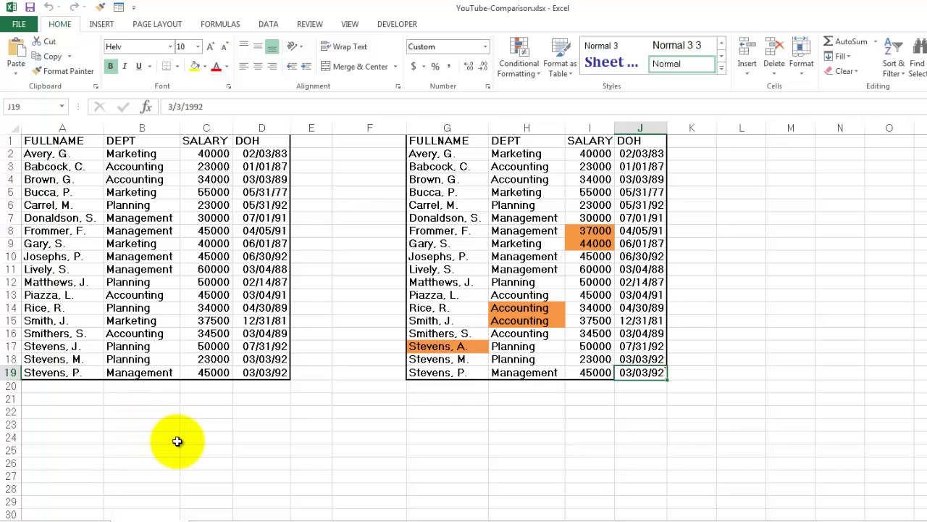
key(ctrl+z)
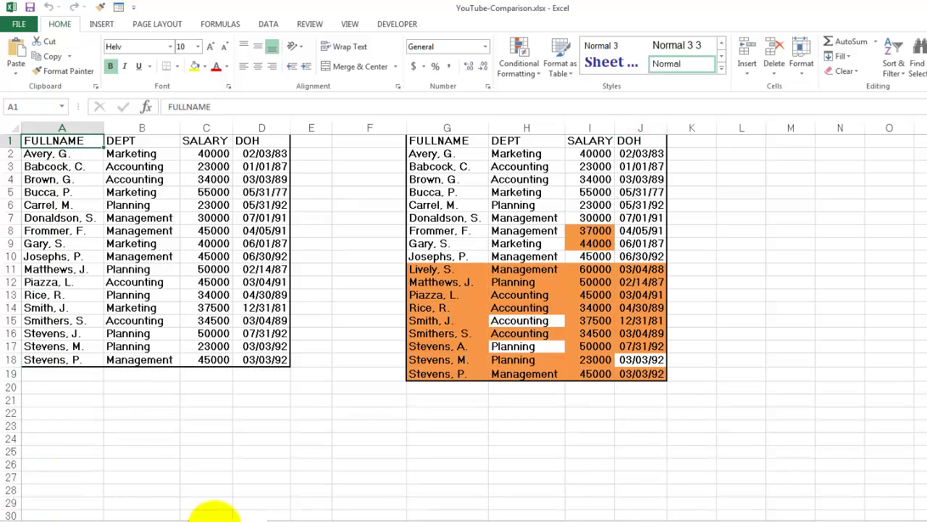
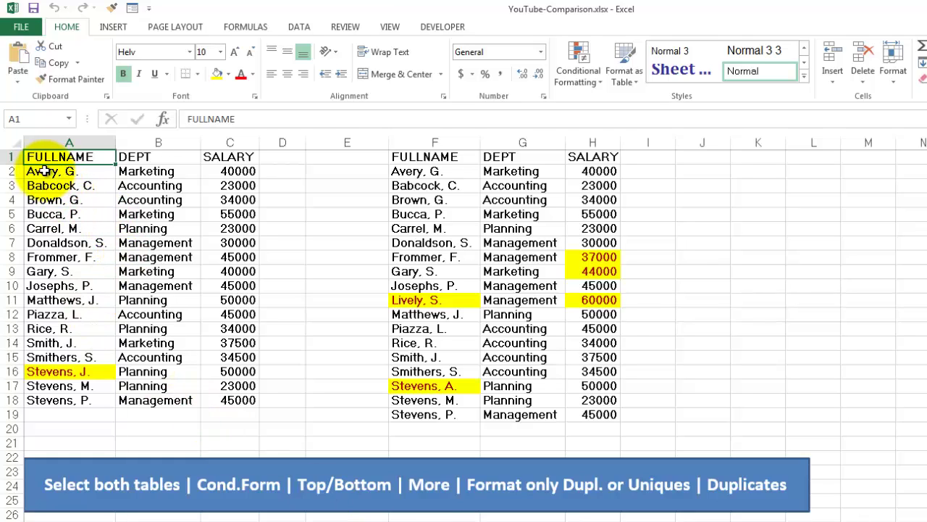
Set up a conditional formatting rule for unique values across both tables, A2:C18 and F2:H19
drag(43, 171, 223, 395)
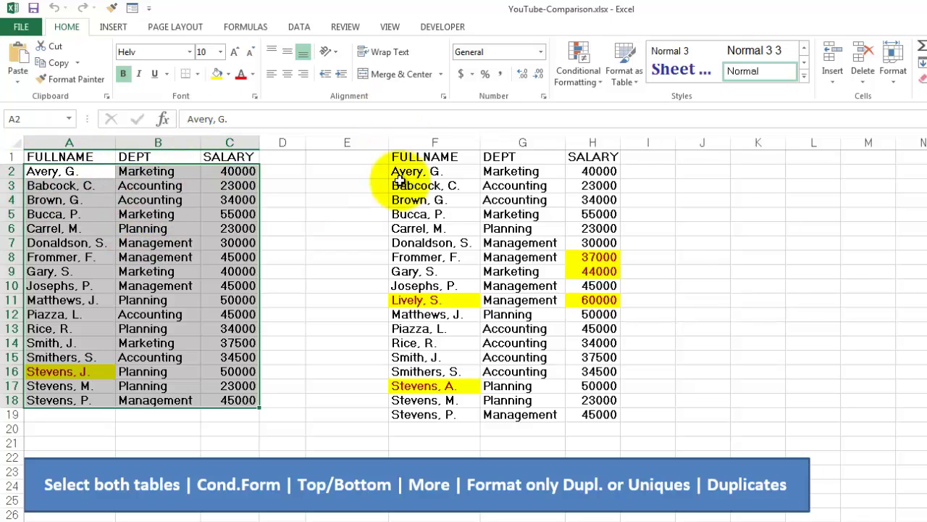
drag(408, 171, 588, 415)
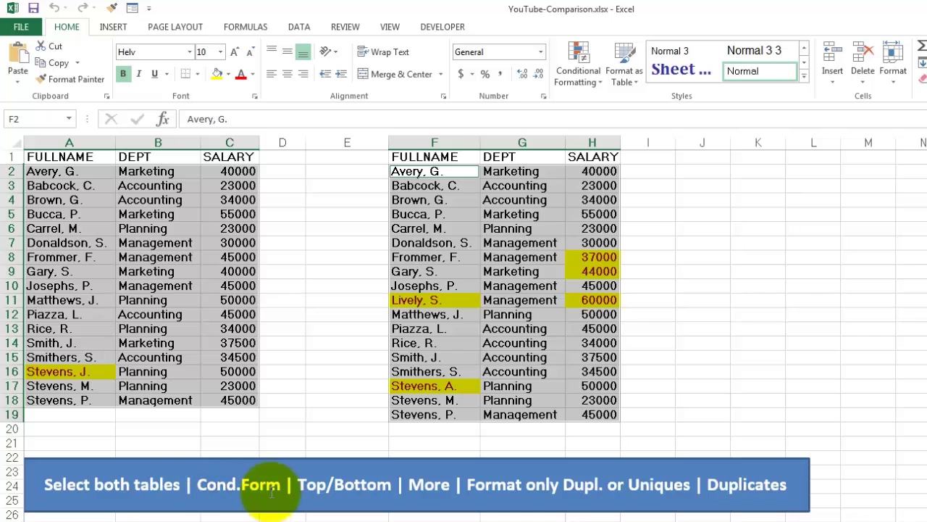
click(591, 66)
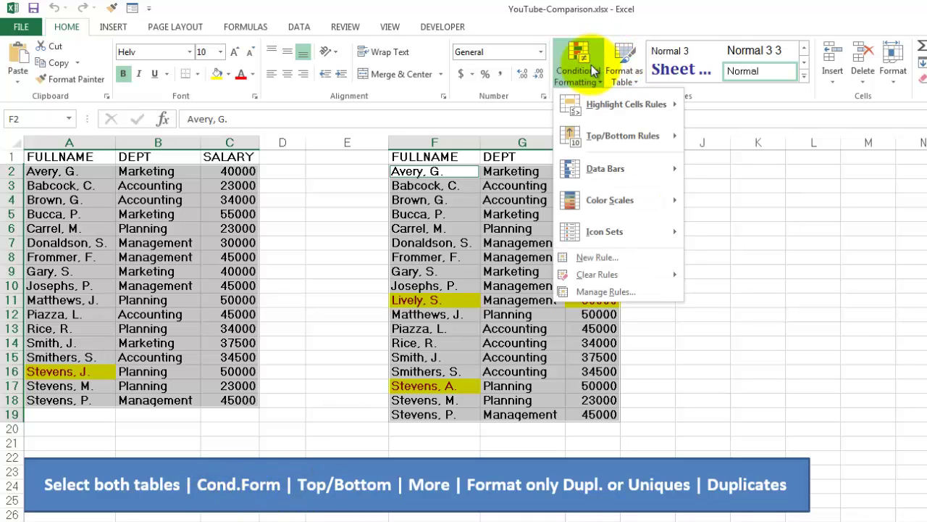
mouse_move(629, 137)
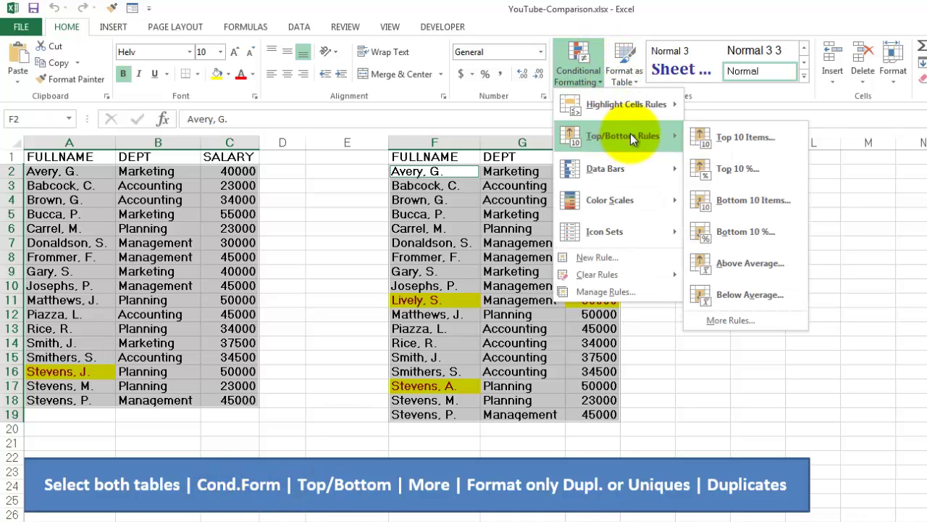
click(736, 322)
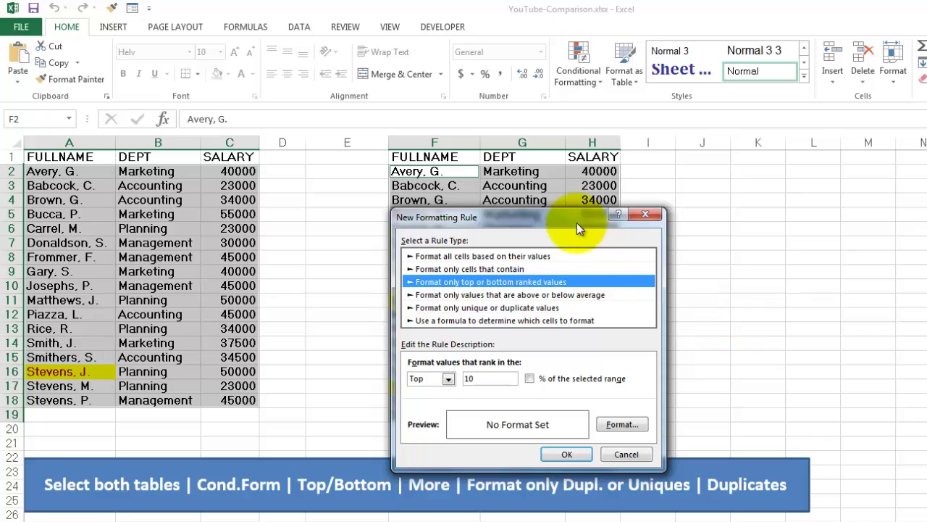
drag(577, 221, 627, 227)
drag(731, 175, 837, 141)
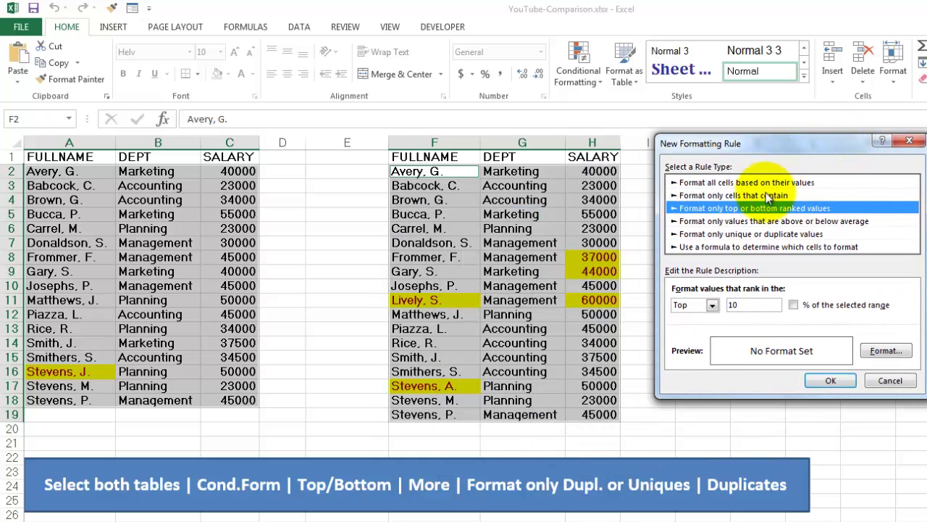
click(722, 233)
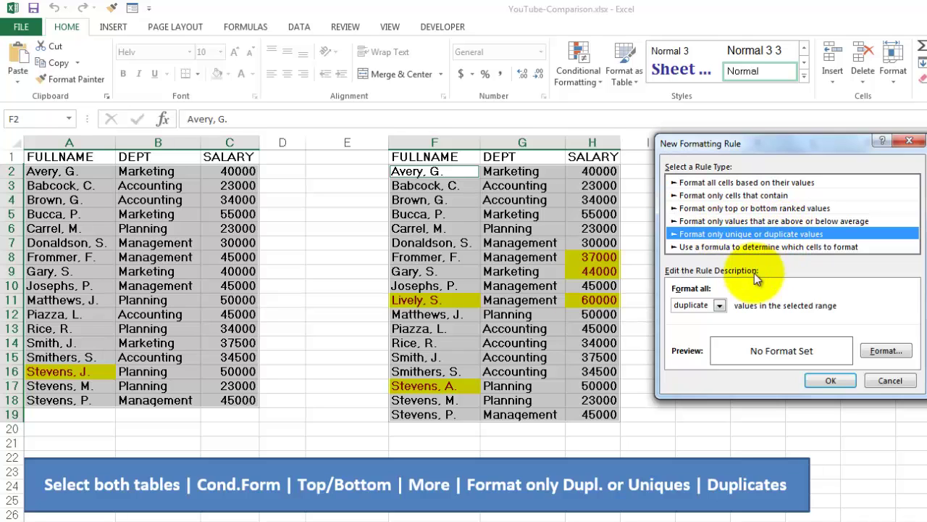
click(720, 305)
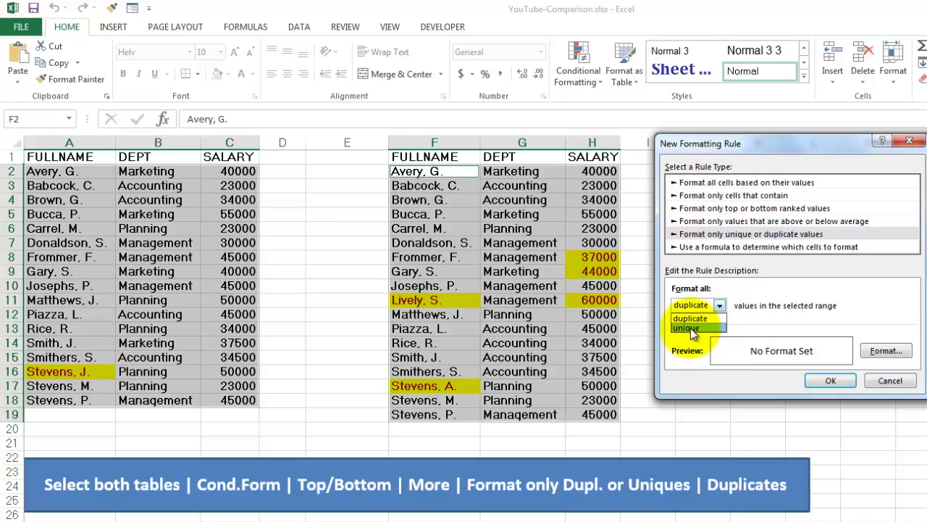
Give the unique-values rule an orange fill and apply it to both tables
click(885, 350)
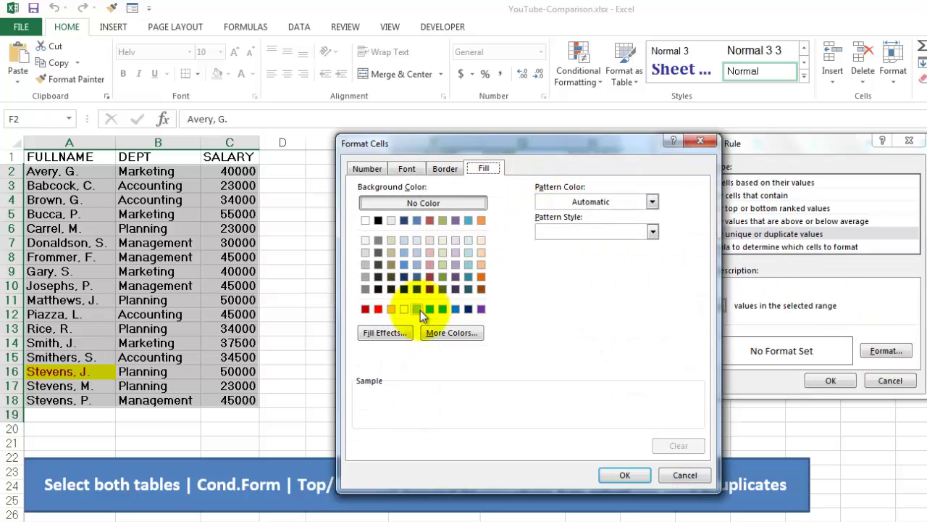
click(391, 309)
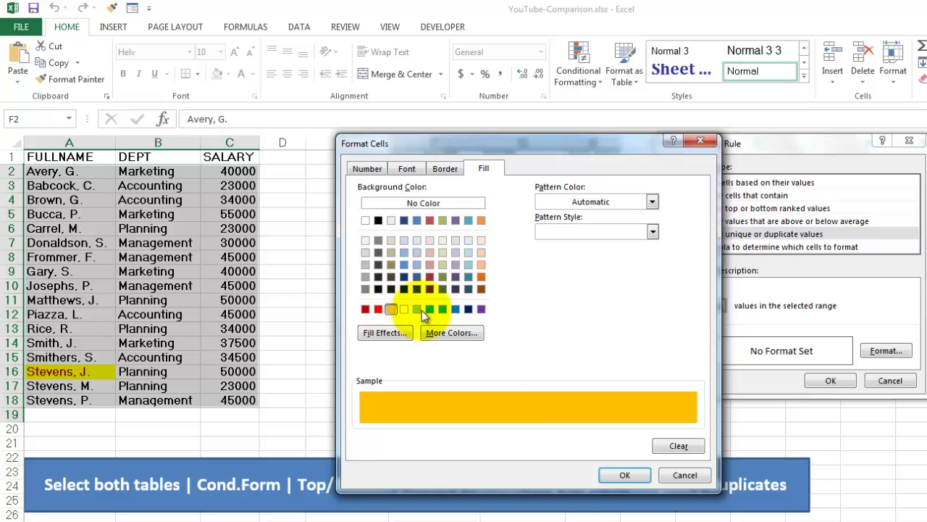
click(620, 476)
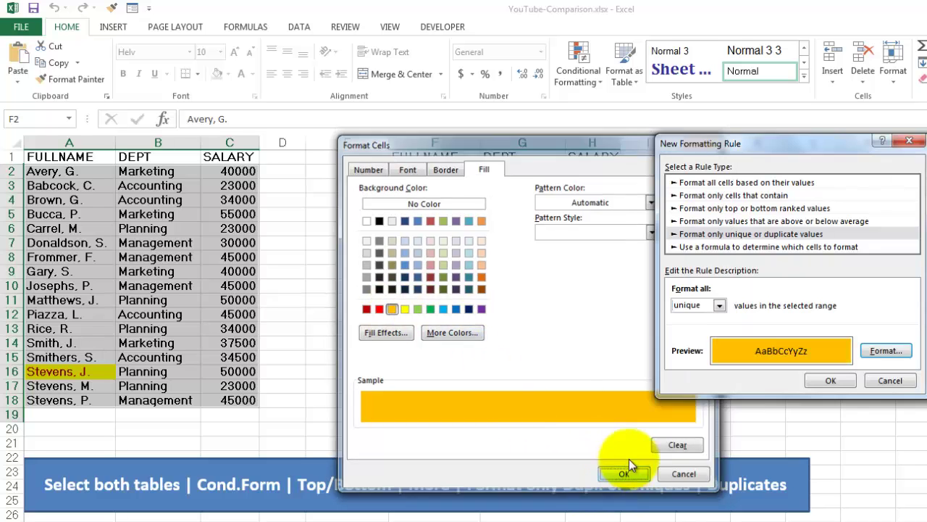
click(830, 379)
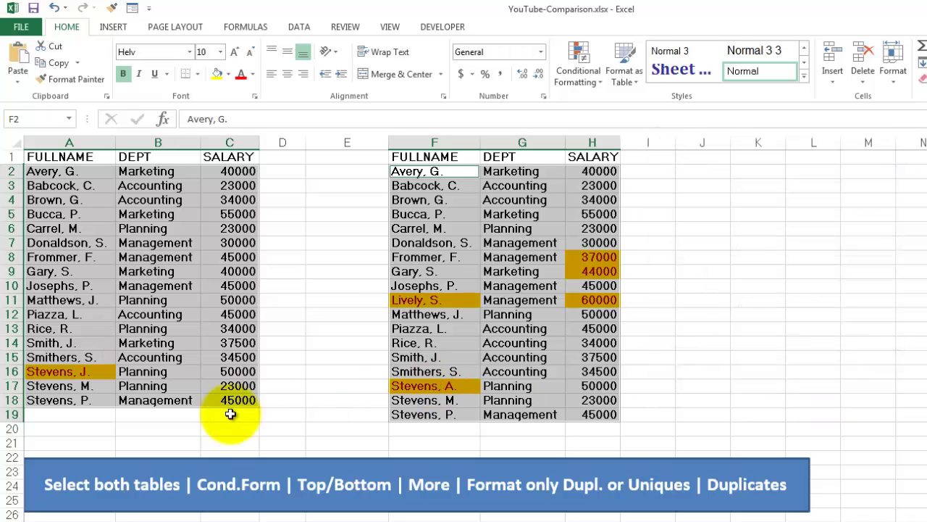
click(157, 423)
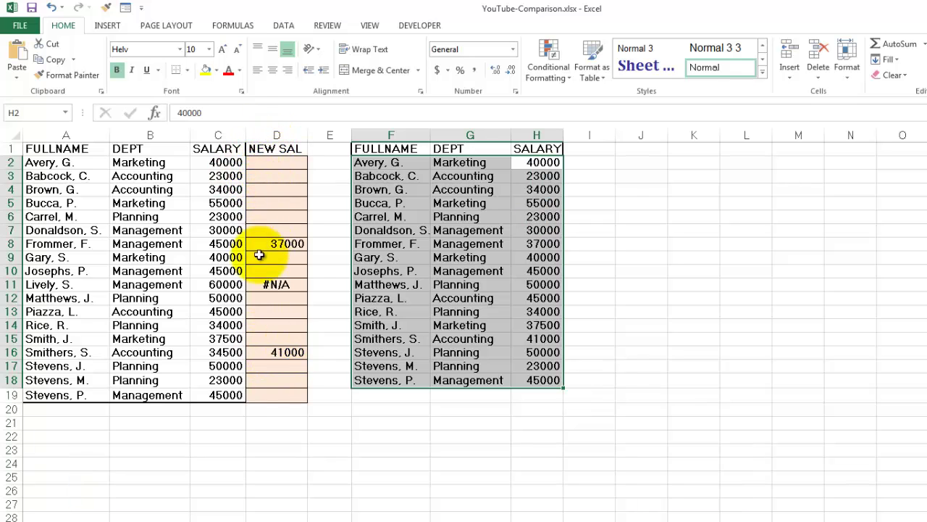
Re-enter the NEW SAL formula in D2 as an ordinary, non-array formula and copy it down through D19
click(267, 161)
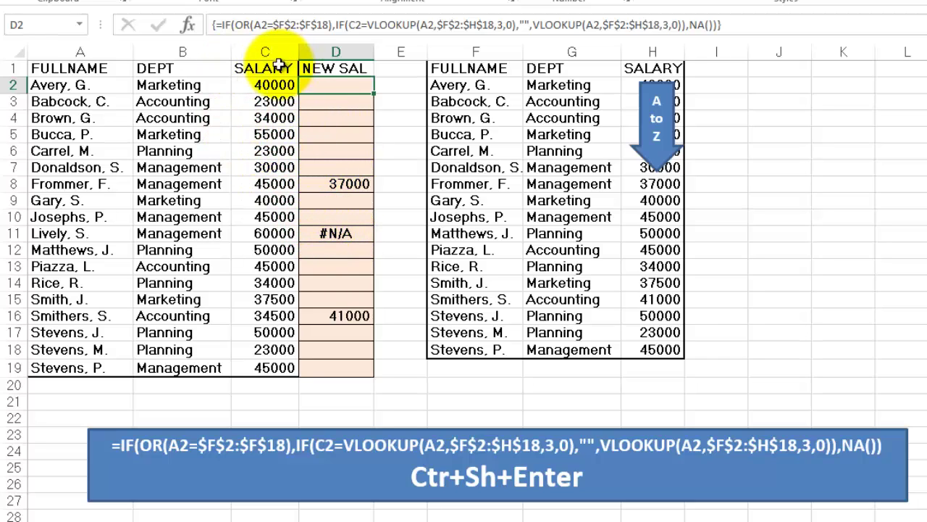
click(753, 24)
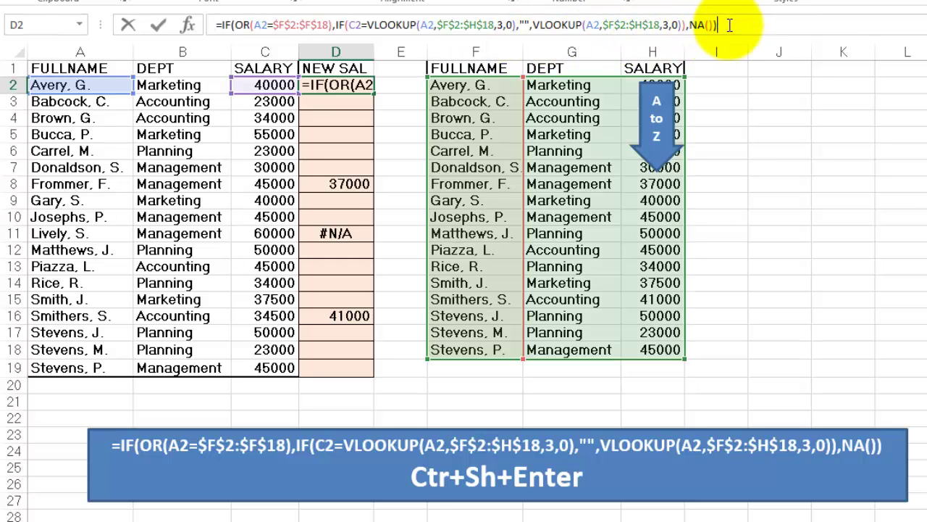
key(ctrl+shift+Return)
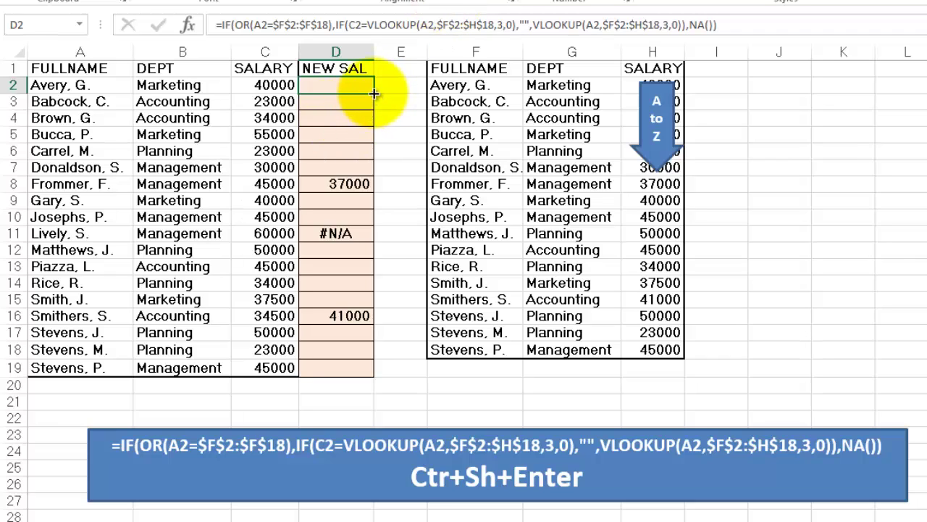
double_click(373, 92)
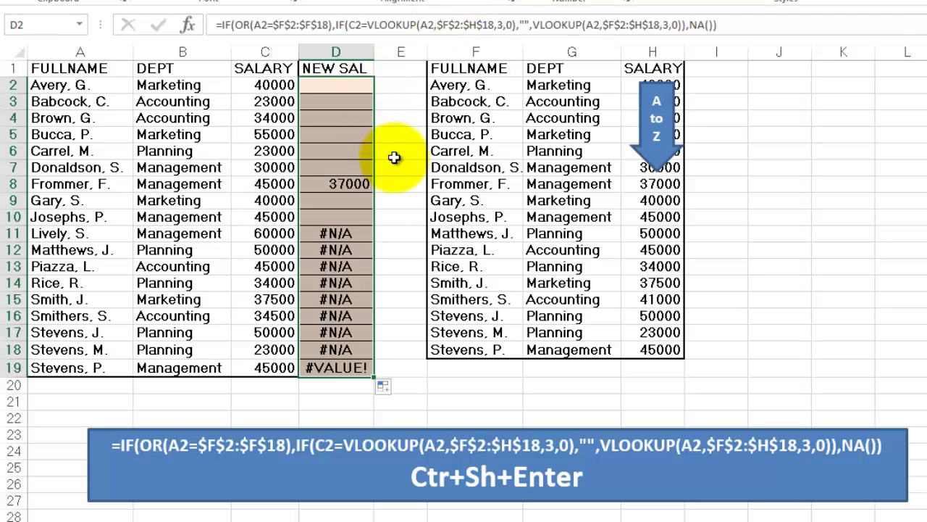
Enter D2's existing IF, OR and VLOOKUP formula as an array formula and fill it down the NEW SAL column through D19
click(337, 87)
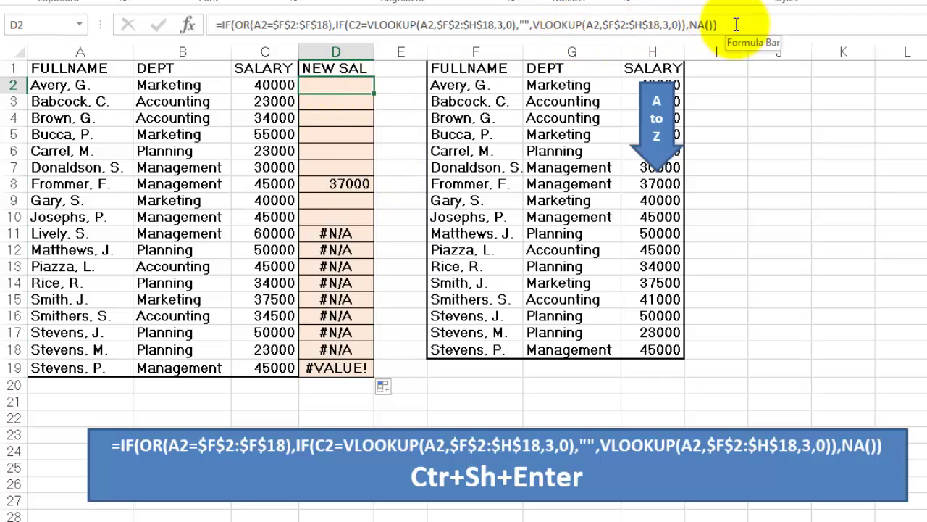
click(736, 24)
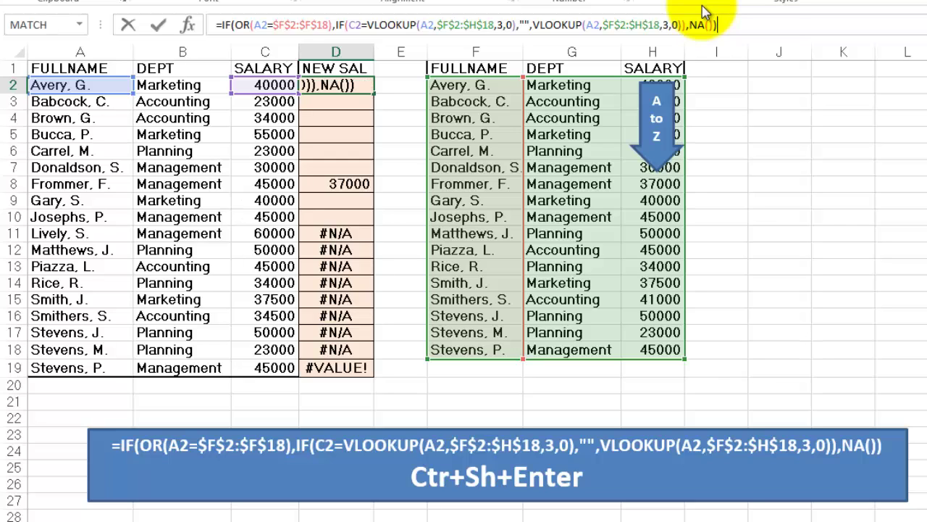
key(ctrl+shift+Return)
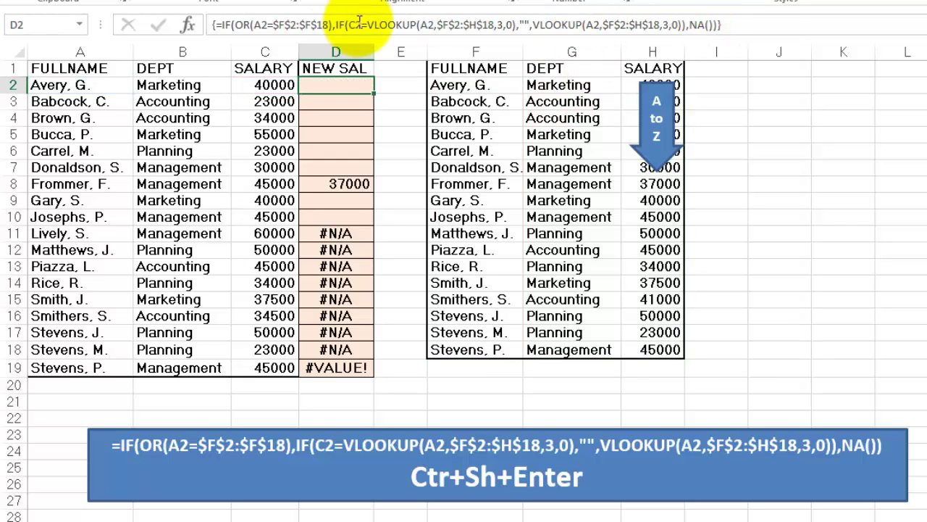
double_click(373, 93)
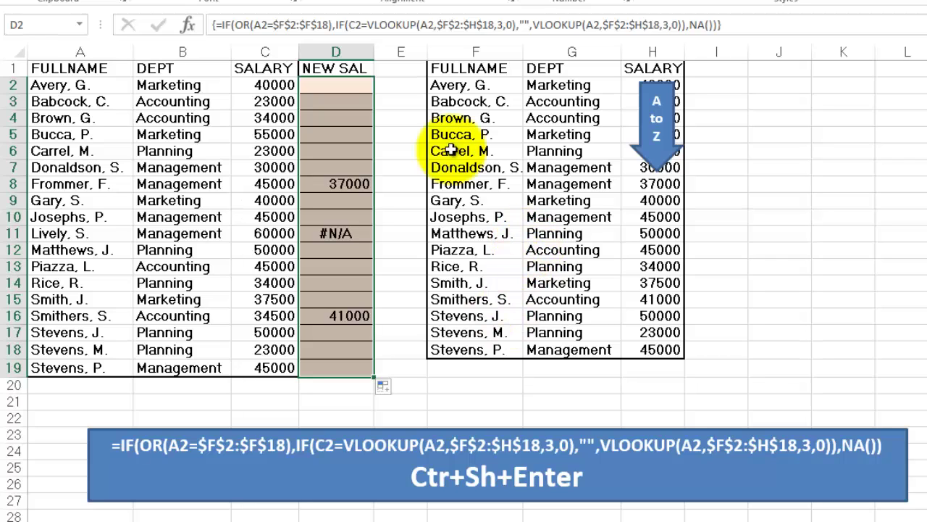
Sort the second table, F1:H18, by SALARY in ascending order
click(645, 69)
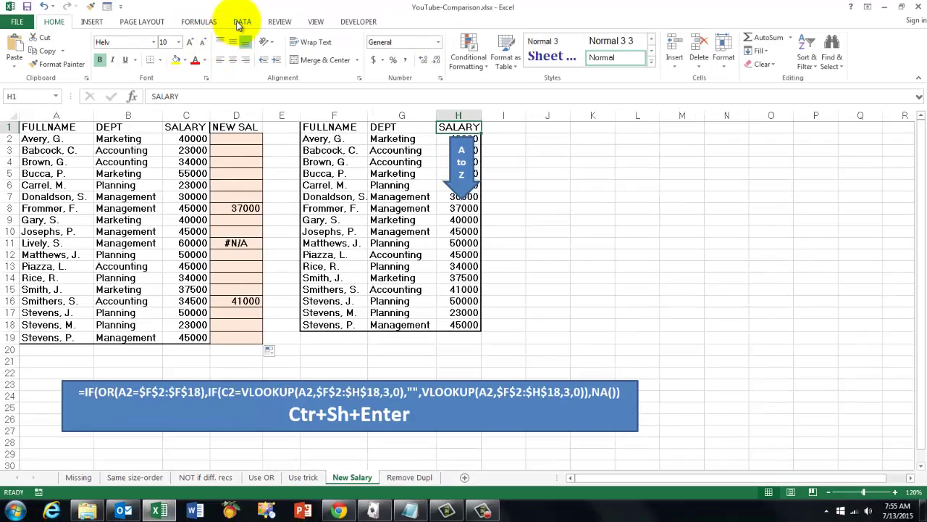
click(242, 23)
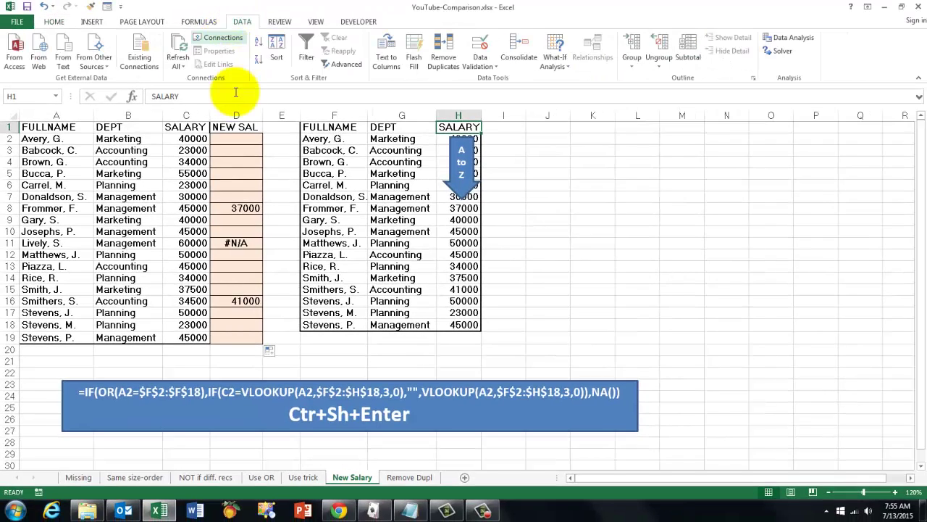
click(259, 42)
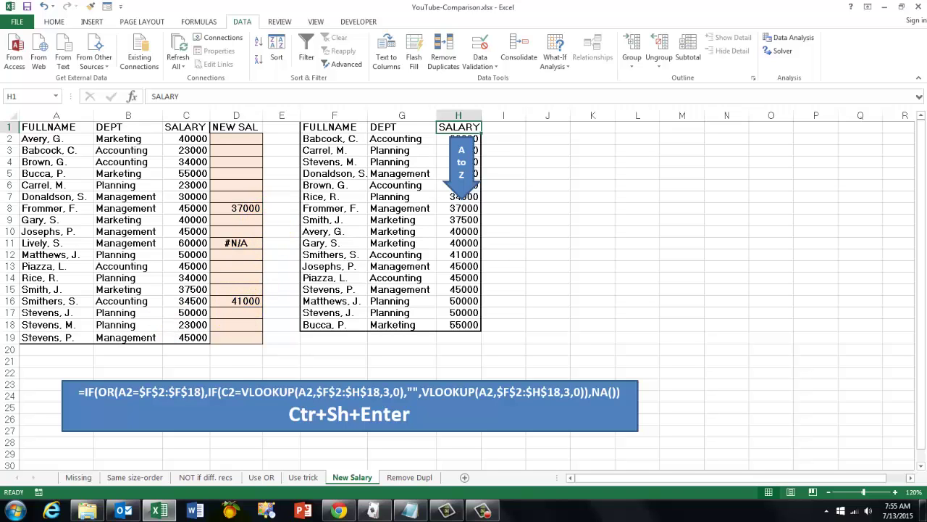
On the Remove Dupl sheet, remove duplicate rows from the combined list in columns A:C, comparing FULLNAME, DEPT and SALARY, with headers
click(409, 477)
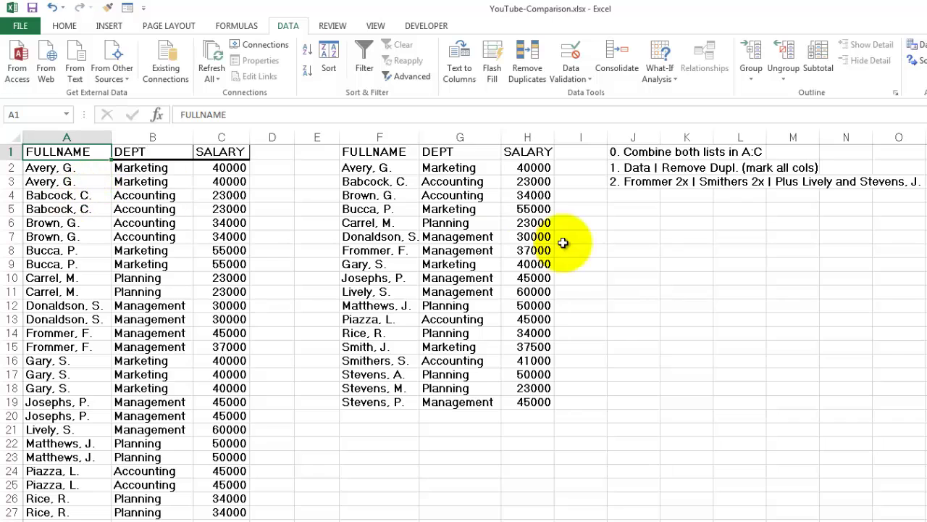
click(81, 195)
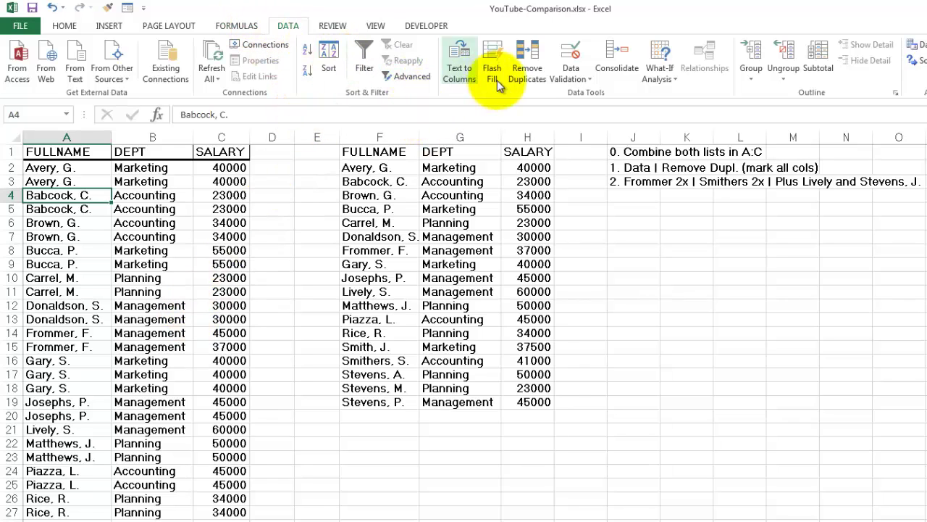
click(523, 71)
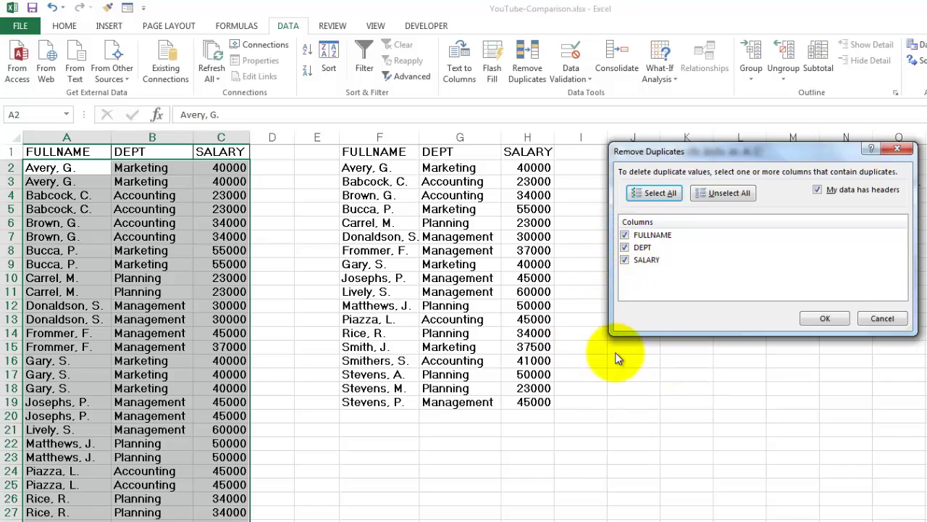
click(825, 319)
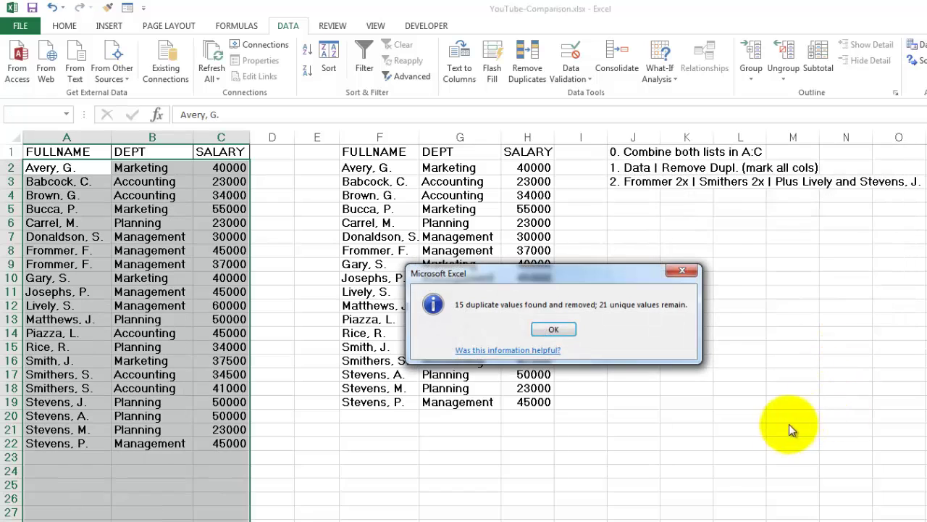
click(552, 329)
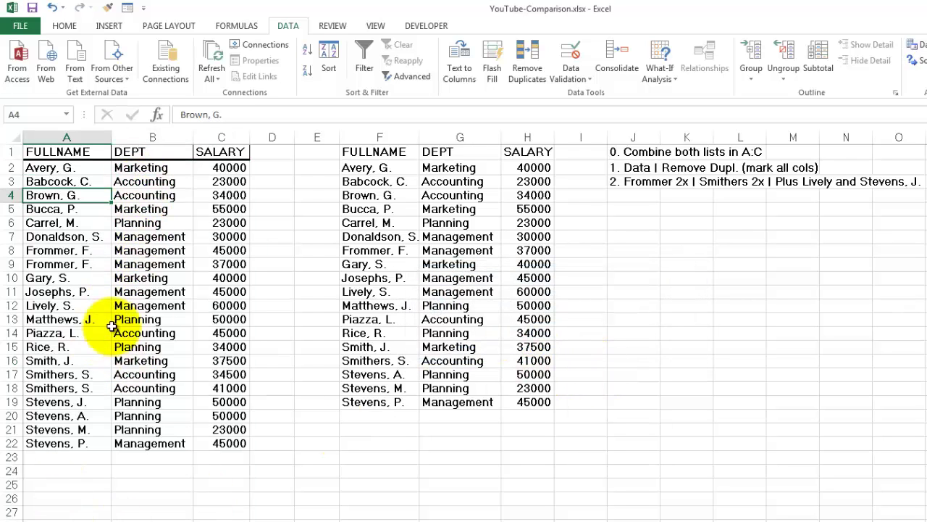
Examine the remaining list's repeated names in A8:A9 and A17:A18, and the name in A12
click(31, 250)
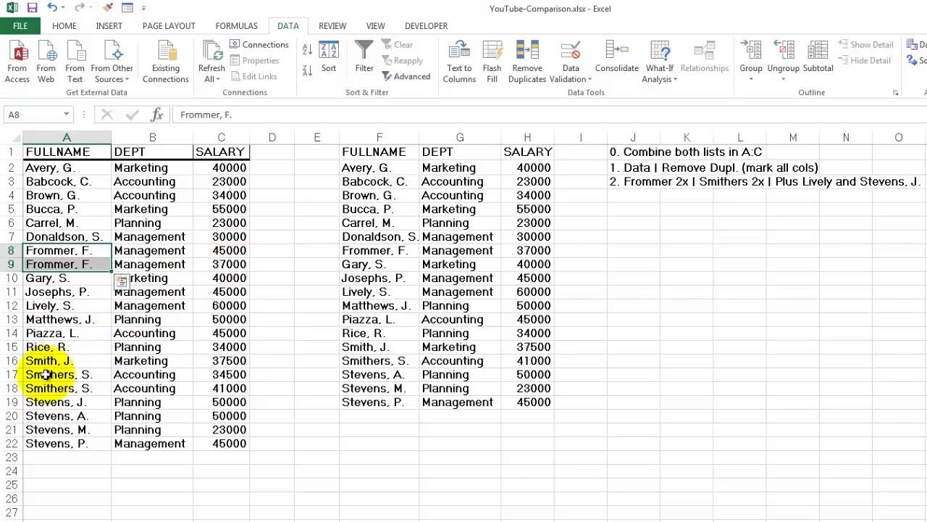
drag(46, 373, 45, 388)
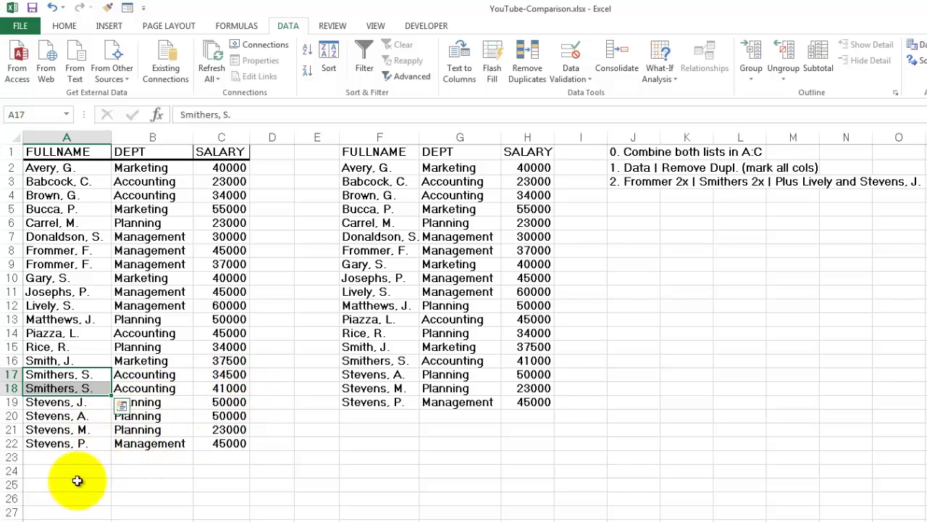
click(34, 308)
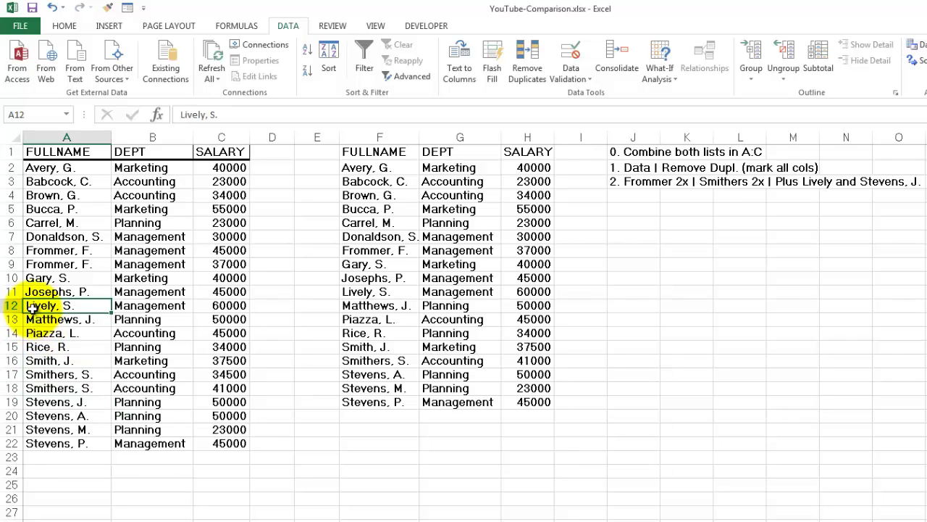